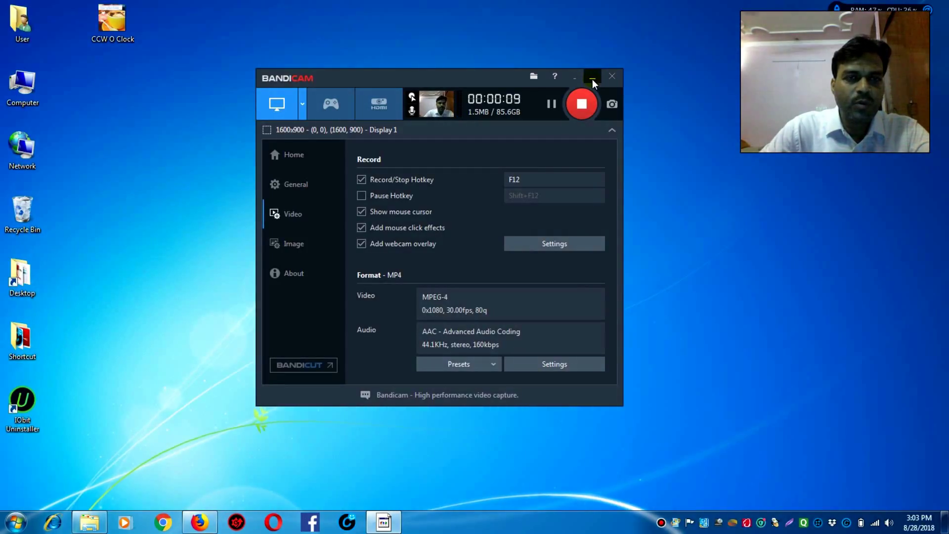
Minimize the Bandicam recorder window so recording continues in the background
{"action": "left_click", "coordinate": [592, 79]}
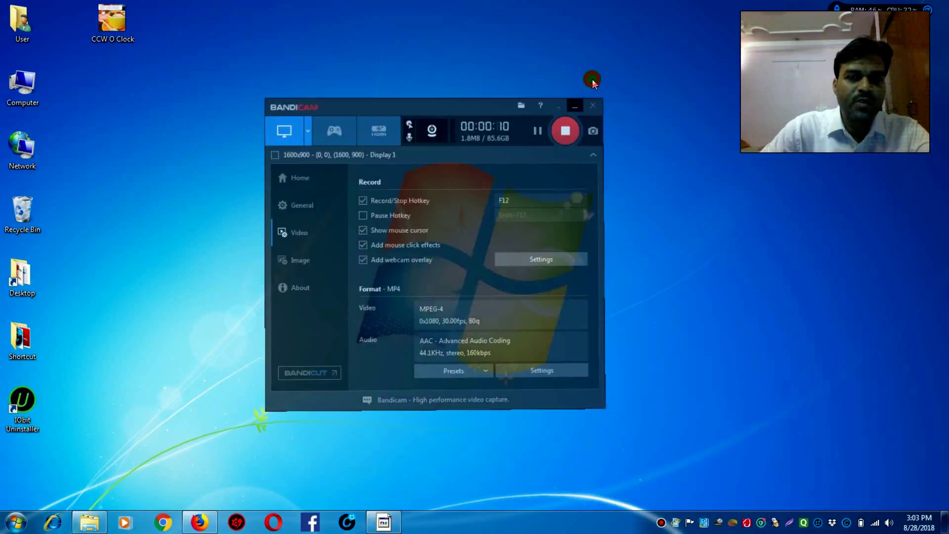
Cycle through the WhatsApp and My Drive tabs, then restore Firefox on the 'drive download link' results
{"action": "left_click", "coordinate": [210, 523]}
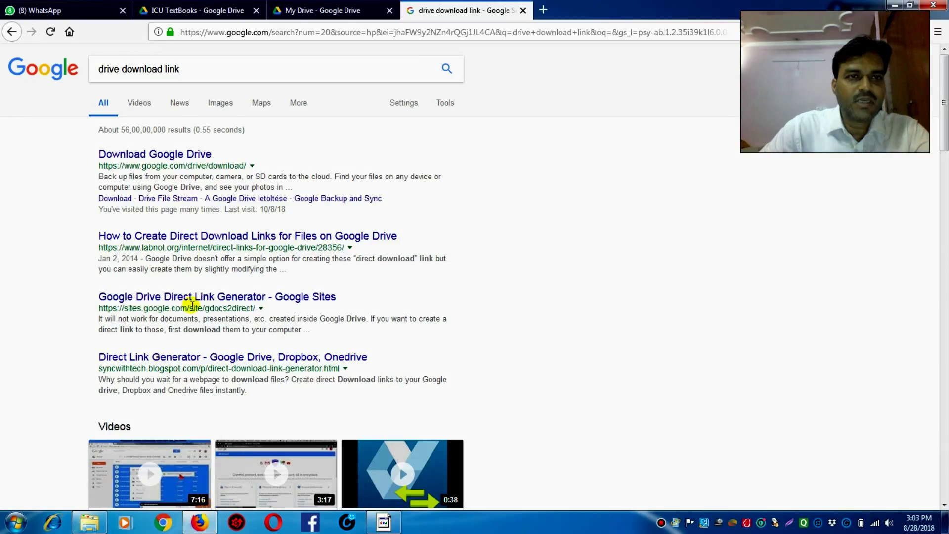
{"action": "left_click", "coordinate": [65, 13]}
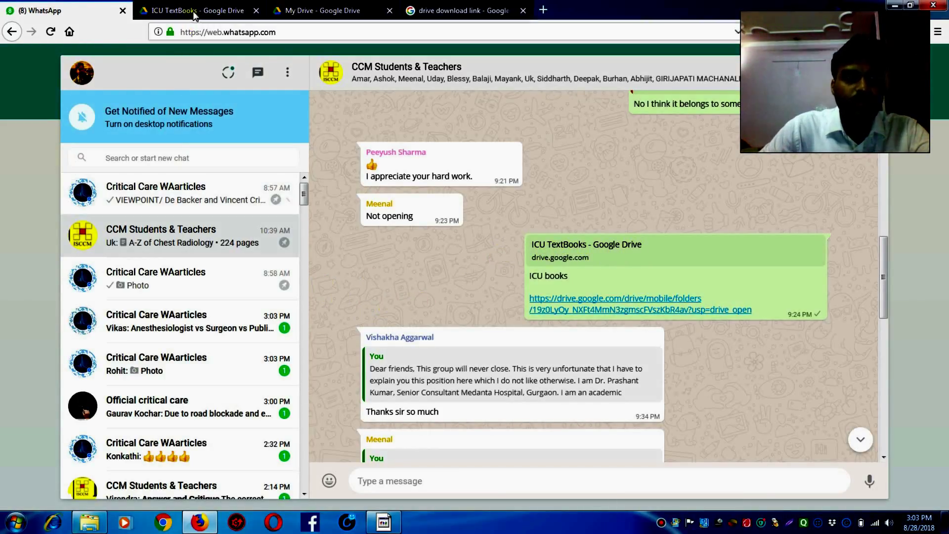
{"action": "left_click", "coordinate": [293, 8]}
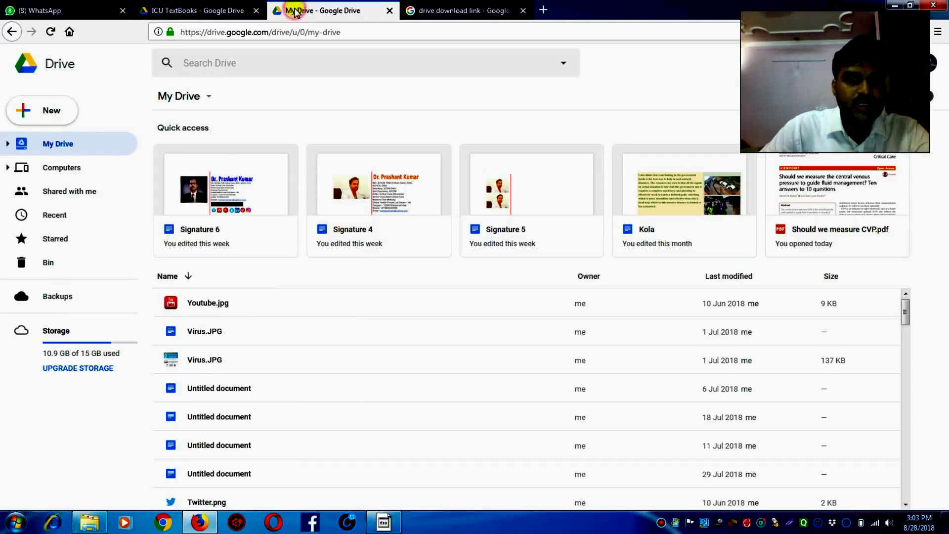
{"action": "left_click", "coordinate": [426, 11]}
{"action": "left_click", "coordinate": [895, 5]}
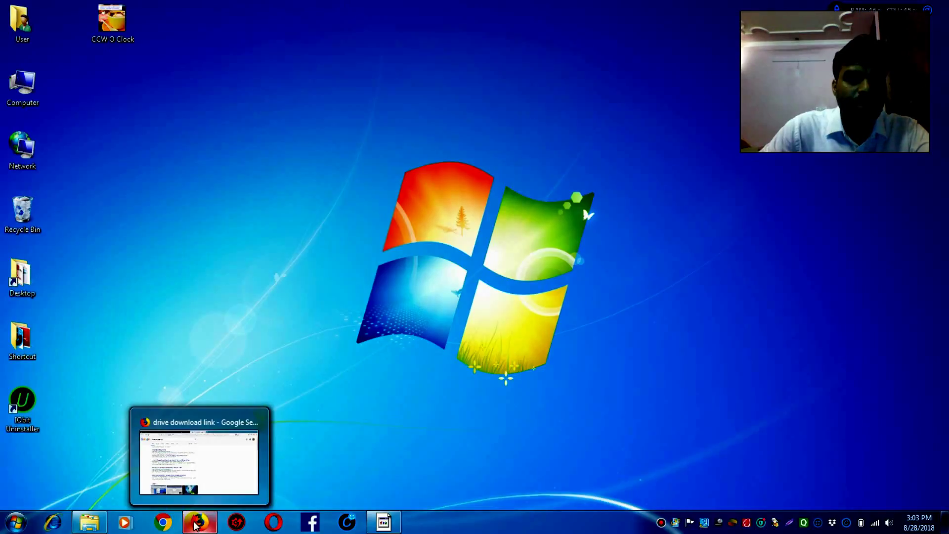
{"action": "left_click", "coordinate": [195, 455]}
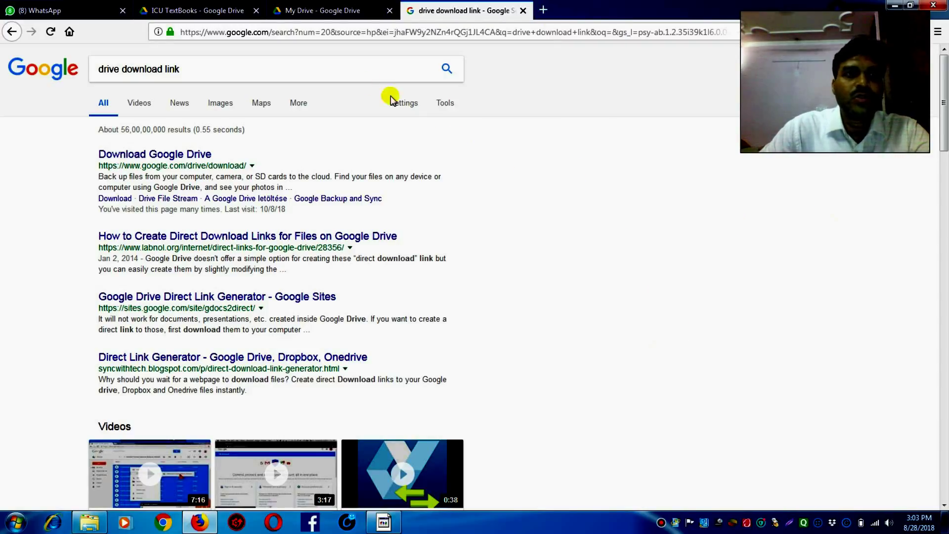
View the list of signed-in Google accounts, then dismiss it
{"action": "left_click", "coordinate": [921, 68]}
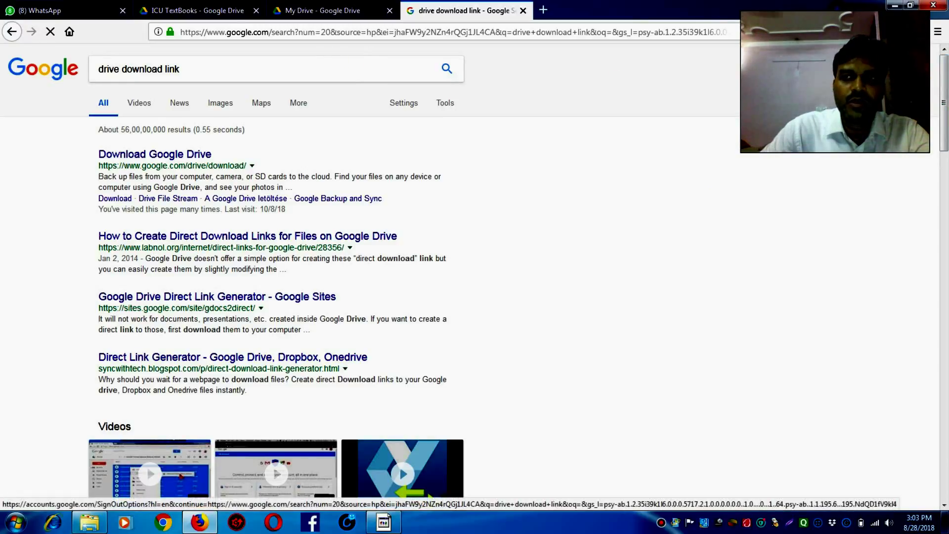
{"action": "left_click", "coordinate": [920, 68]}
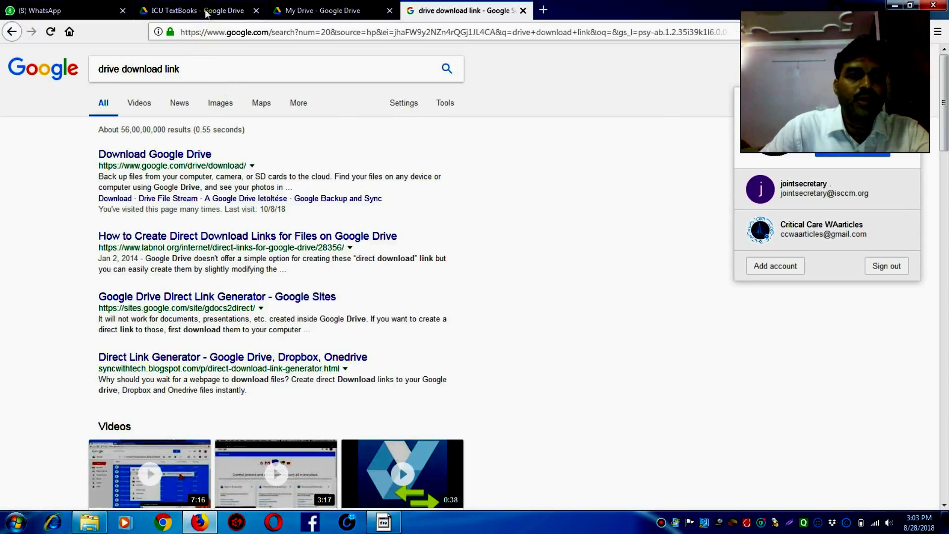
{"action": "left_click", "coordinate": [589, 211]}
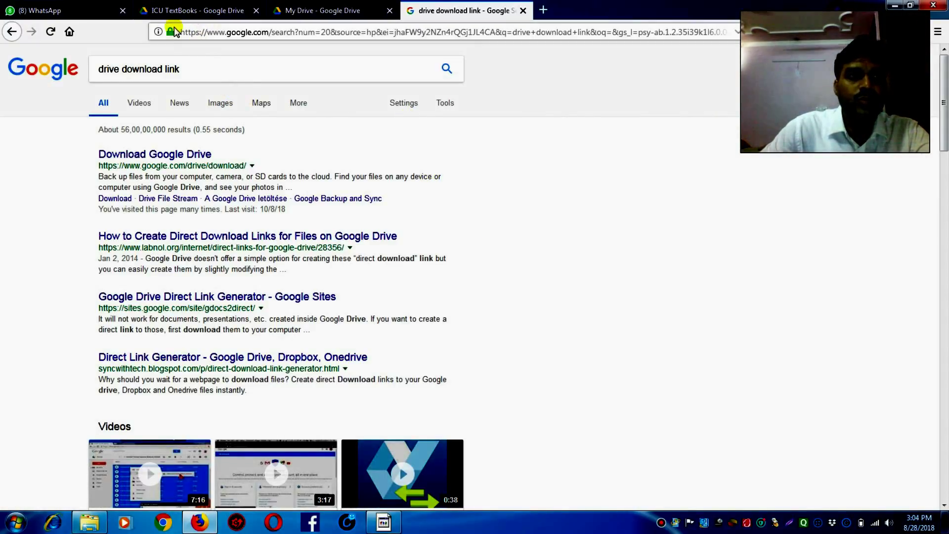
Turn the ICU TextBooks tab into My Drive via Google Apps, then open a blank tab
{"action": "left_click", "coordinate": [186, 15]}
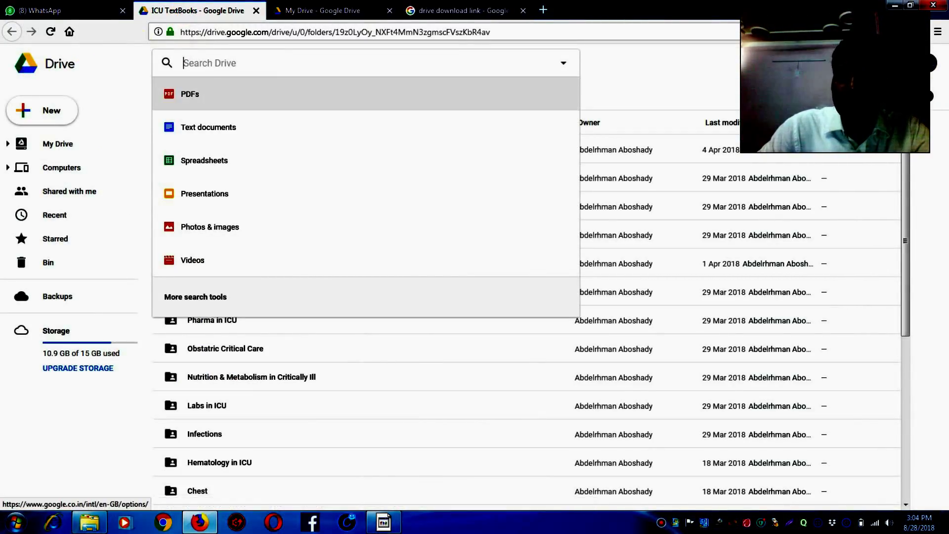
{"action": "left_click", "coordinate": [905, 63]}
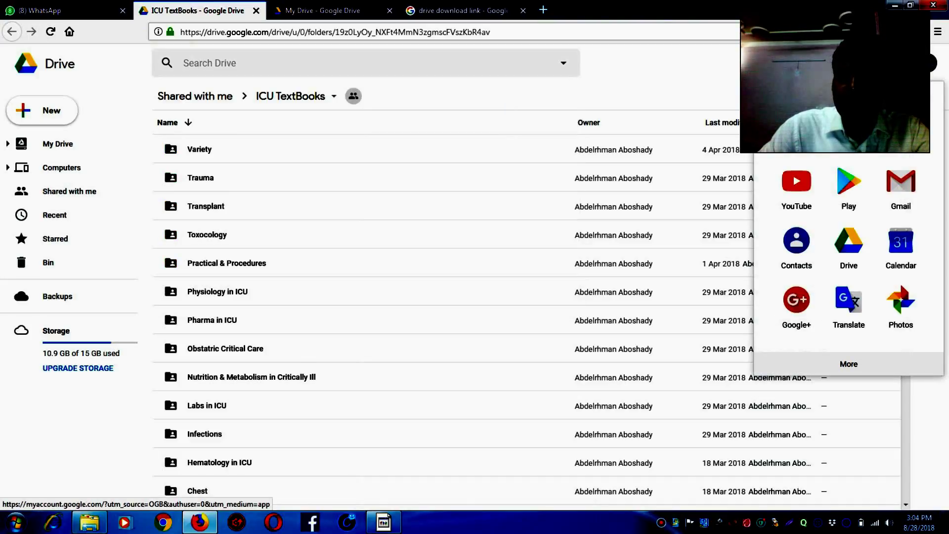
{"action": "left_click", "coordinate": [851, 248]}
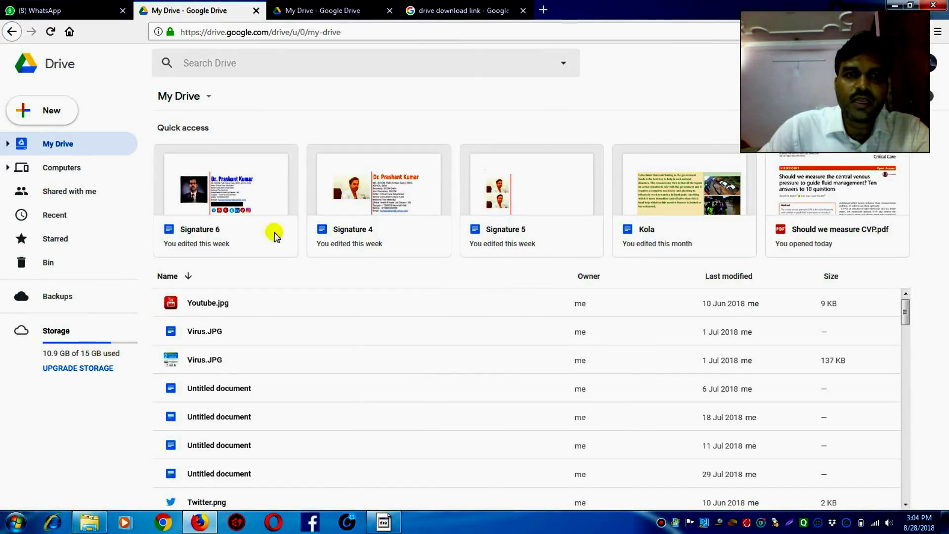
{"action": "left_click", "coordinate": [545, 10]}
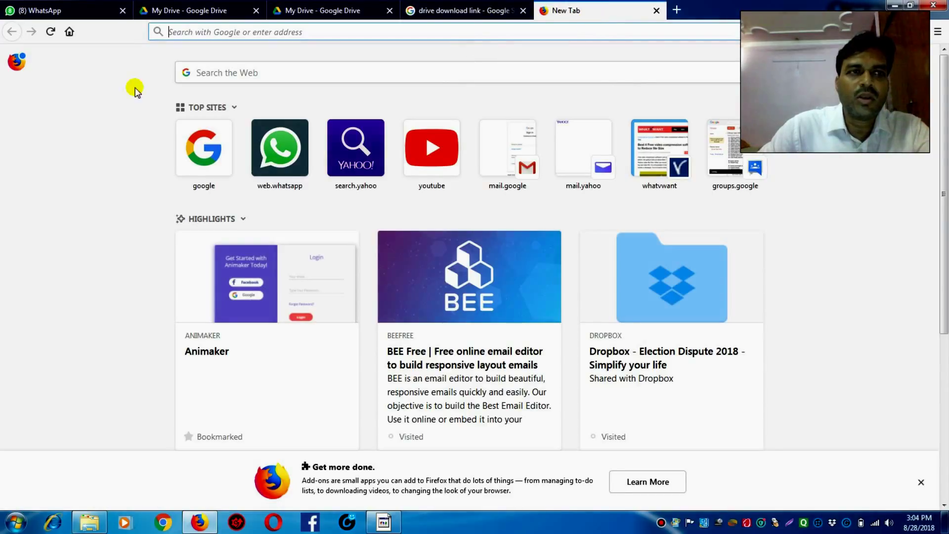
Open the shared ICU TextBooks Drive link from the WhatsApp group chat and its folder options
{"action": "left_click", "coordinate": [52, 14]}
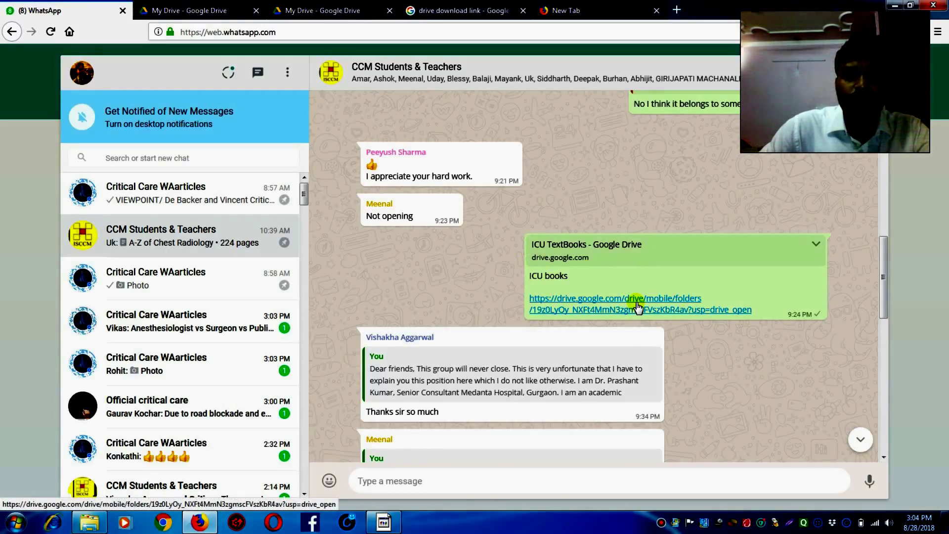
{"action": "left_click", "coordinate": [638, 307]}
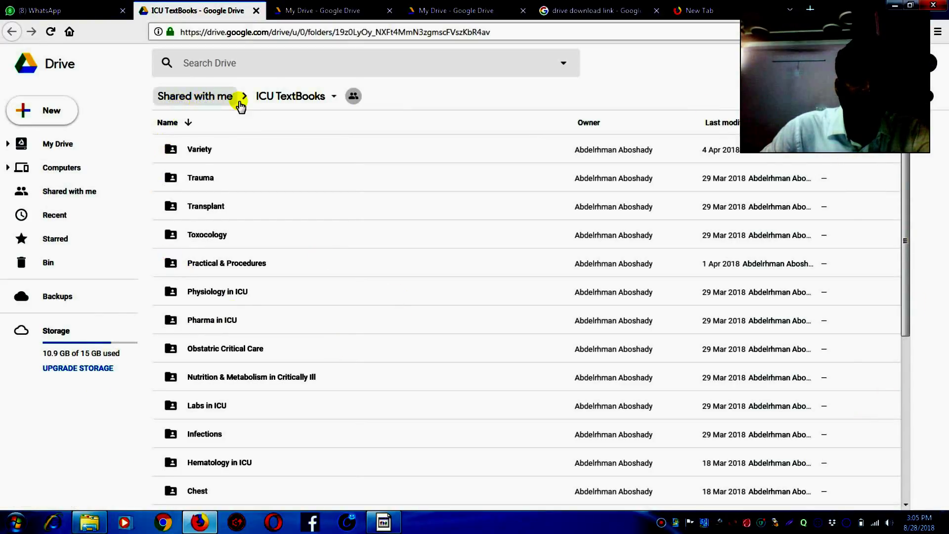
{"action": "left_click", "coordinate": [334, 99]}
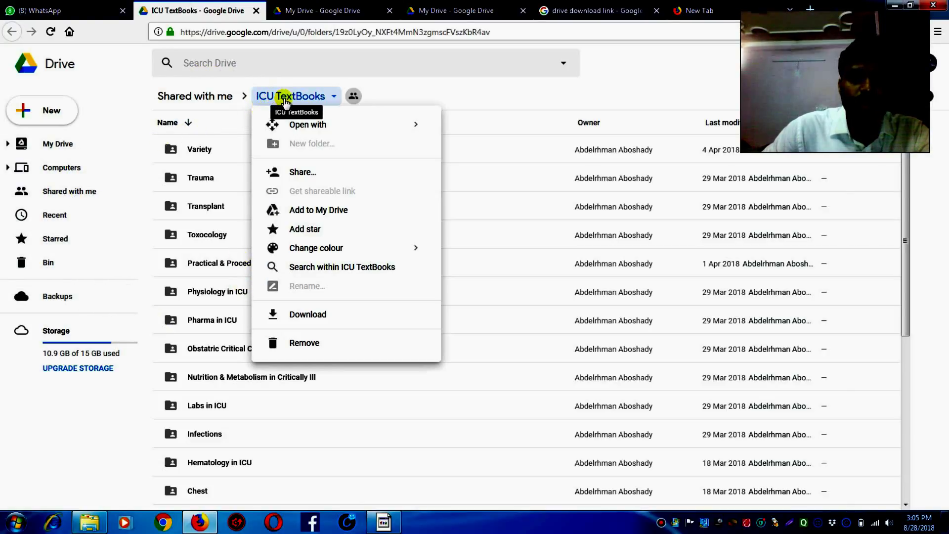
Close the ICU TextBooks folder menu and return to the 'drive download link' search results
{"action": "left_click", "coordinate": [334, 63]}
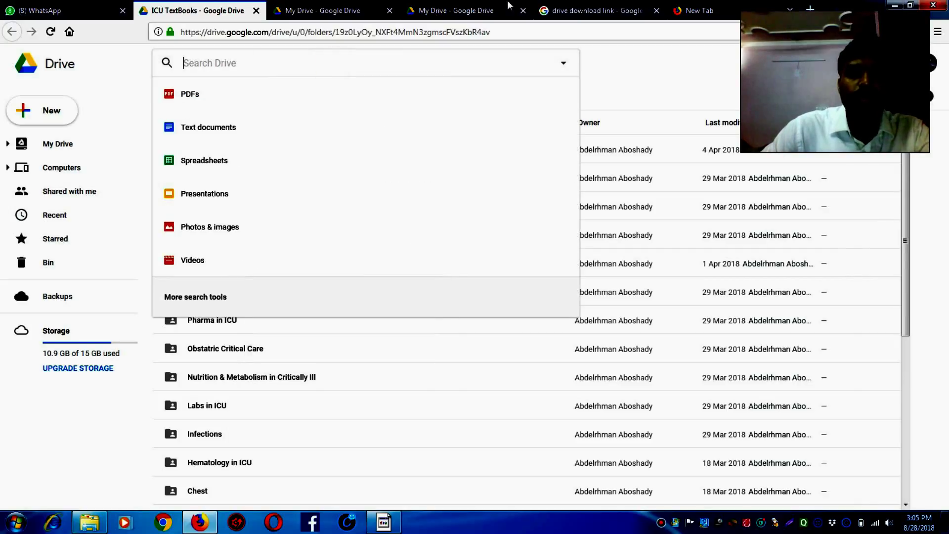
{"action": "left_click", "coordinate": [584, 11]}
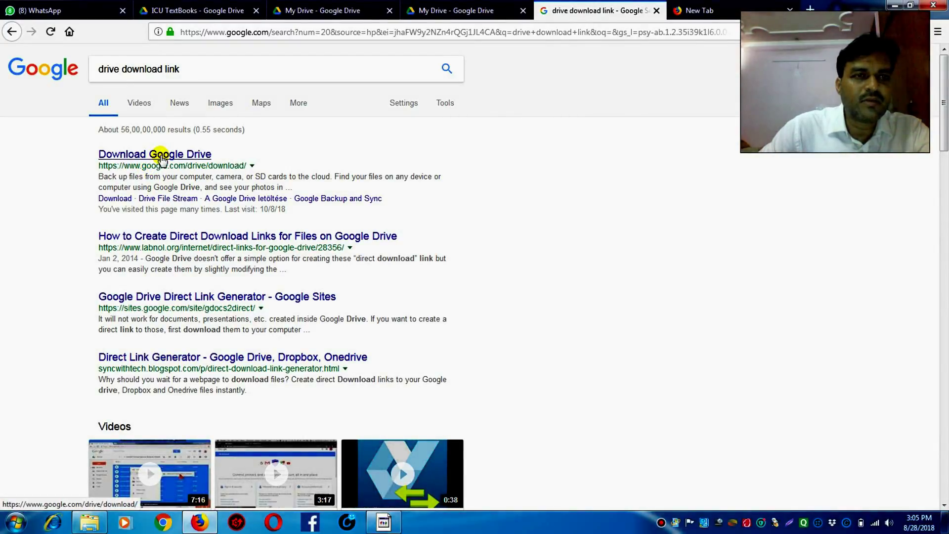
Download Backup and Sync for Windows from the Download Google Drive page, agreeing to the terms
{"action": "left_click", "coordinate": [186, 157]}
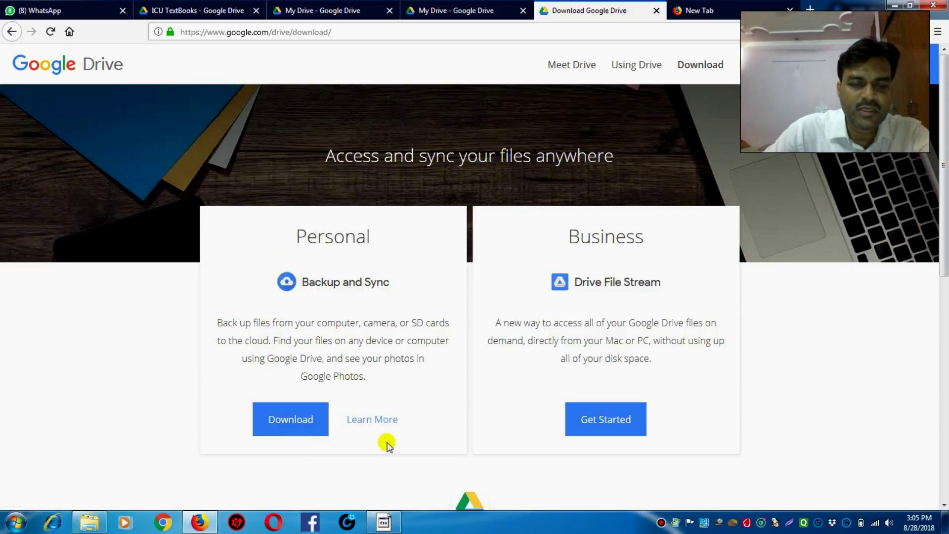
{"action": "left_click", "coordinate": [301, 424]}
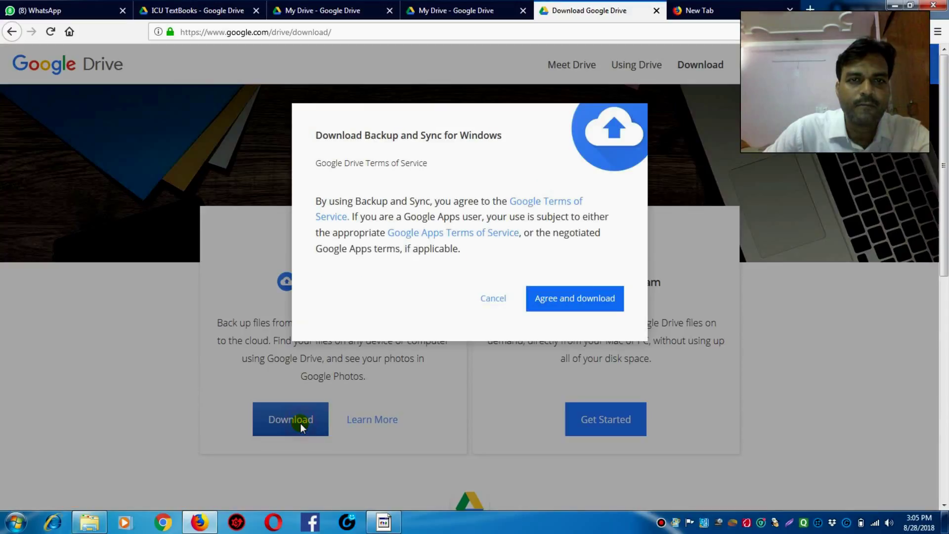
{"action": "left_click", "coordinate": [573, 301]}
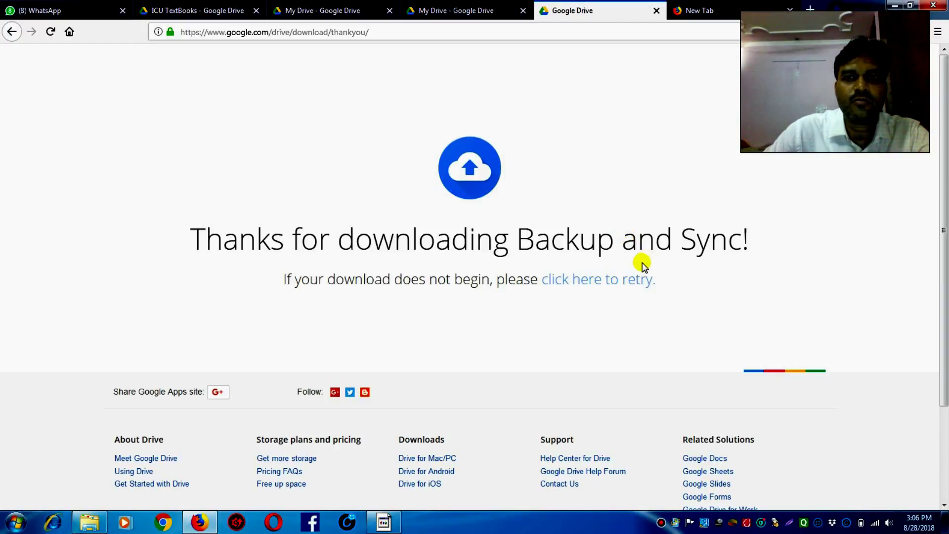
Allow the blocked pop-up, save installbackupandsync.exe, and run it to install Backup and Sync
{"action": "left_click", "coordinate": [631, 278]}
{"action": "key", "text": "ctrl+b"}
{"action": "left_click", "coordinate": [905, 55]}
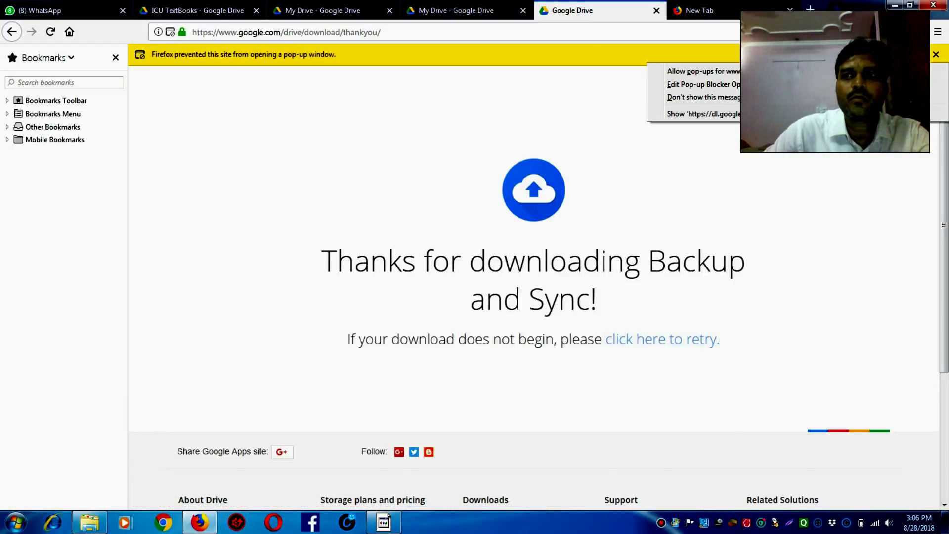
{"action": "left_click", "coordinate": [841, 70]}
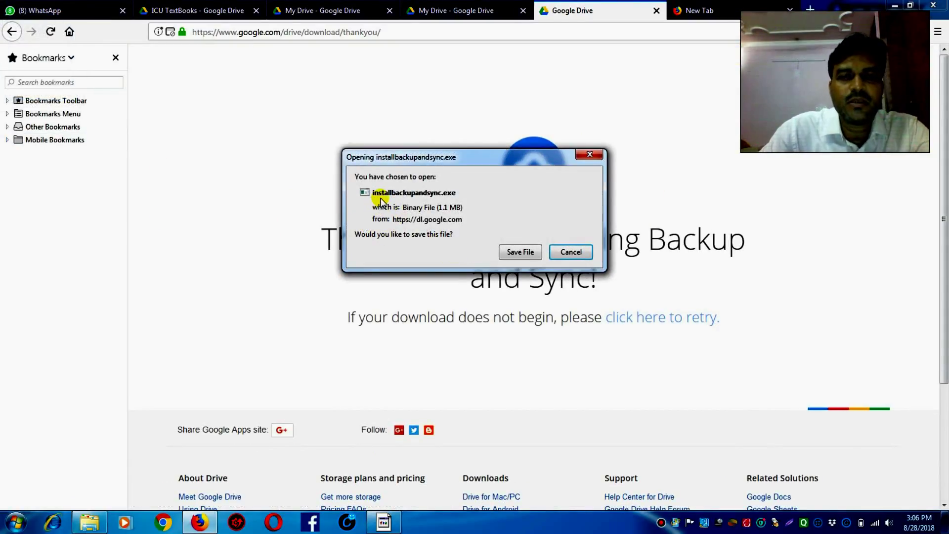
{"action": "left_click", "coordinate": [516, 253]}
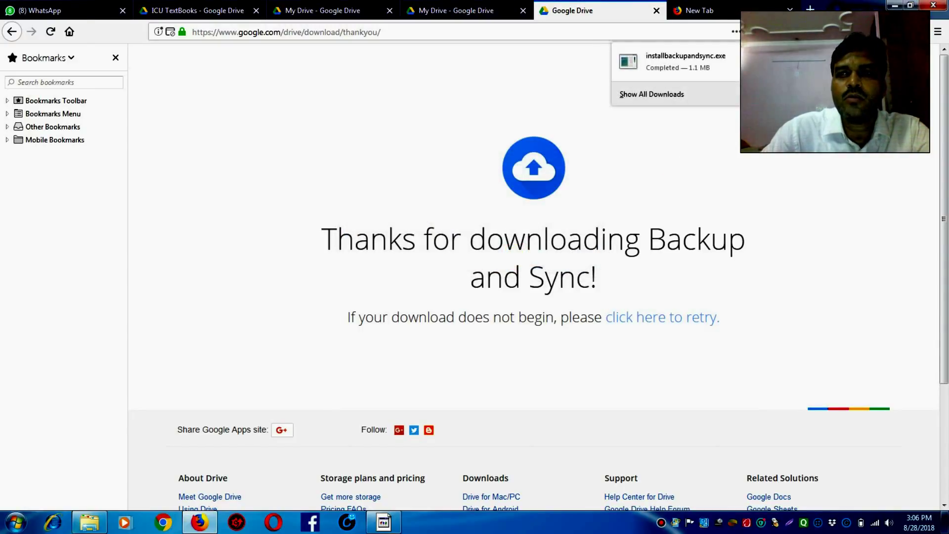
{"action": "left_click", "coordinate": [726, 69]}
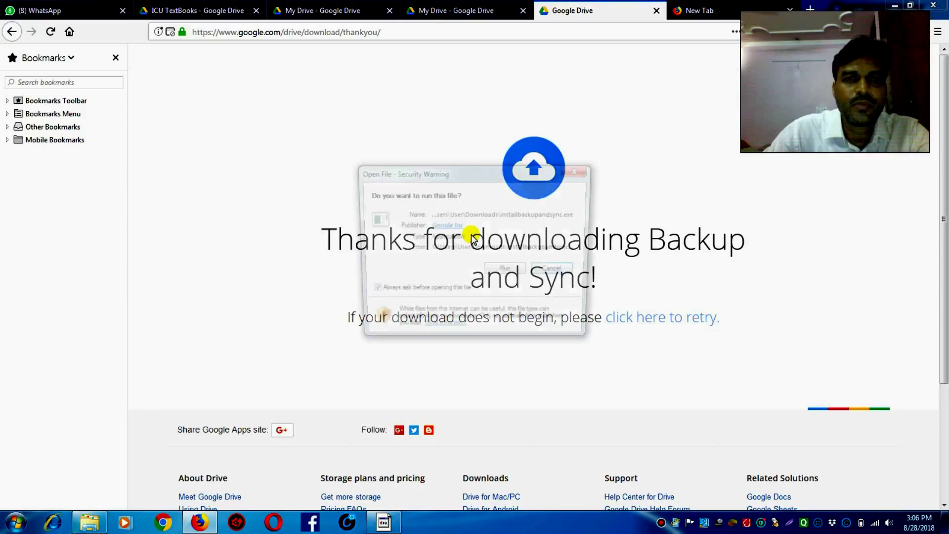
{"action": "left_click", "coordinate": [505, 272]}
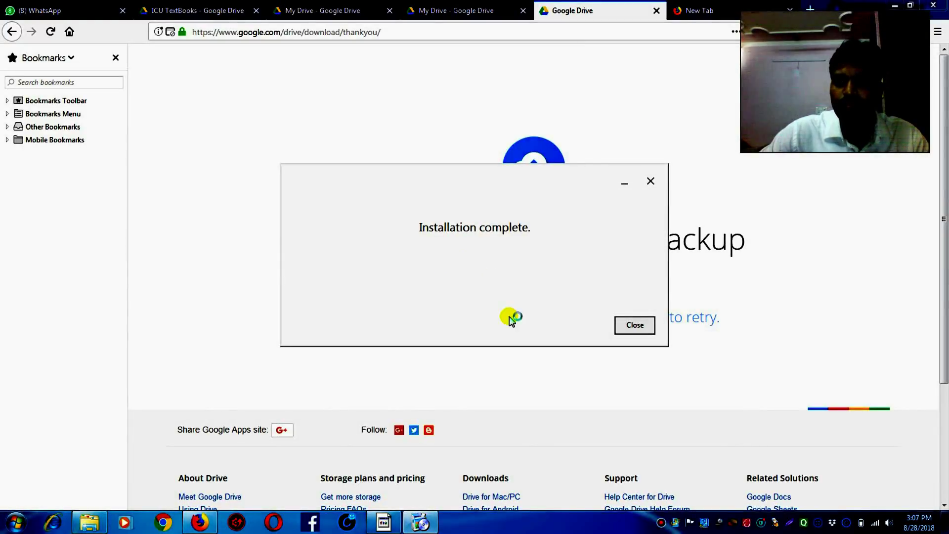
Close the installation-complete message and start Backup and Sync from Google from the Start Menu
{"action": "left_click", "coordinate": [635, 325]}
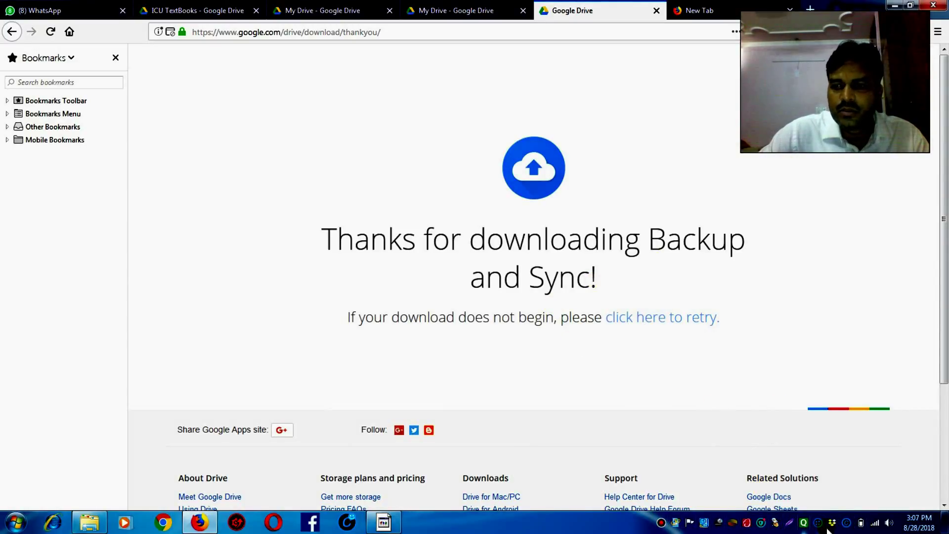
{"action": "left_click", "coordinate": [20, 522]}
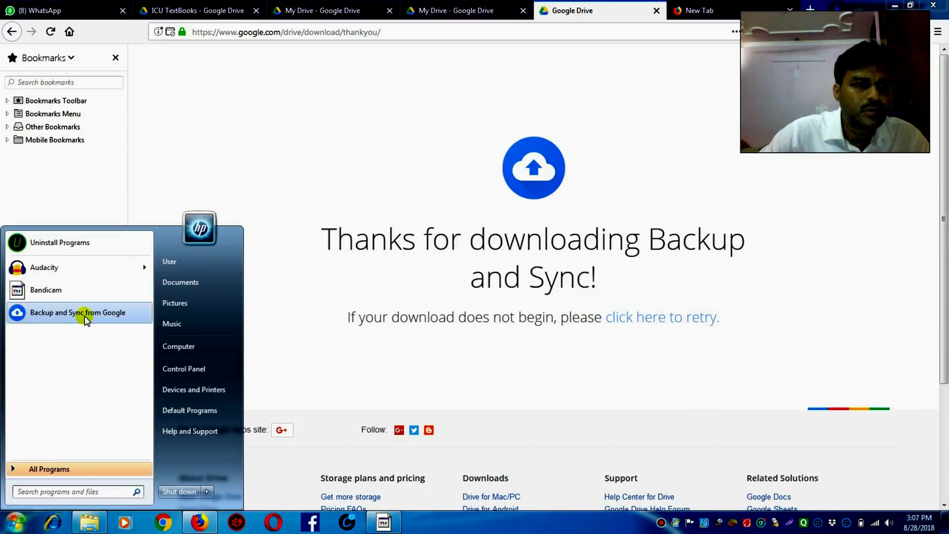
{"action": "left_click", "coordinate": [41, 314]}
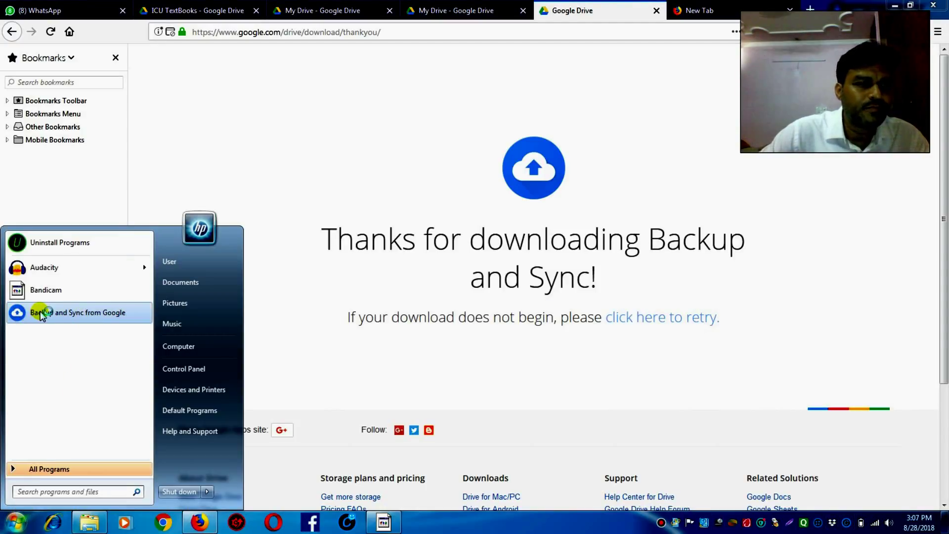
{"action": "left_click", "coordinate": [102, 319]}
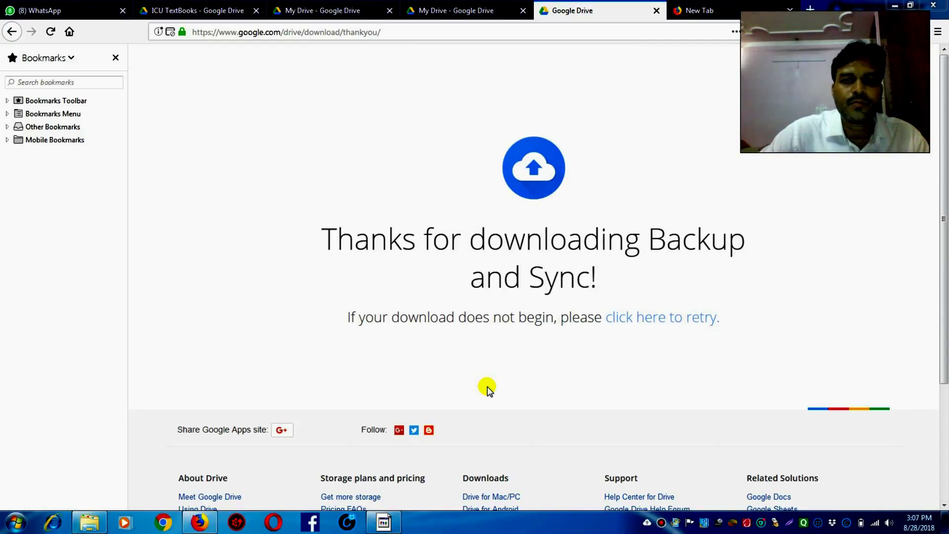
Start Backup and Sync setup with Get Started, then open Computer from the desktop
{"action": "left_click", "coordinate": [895, 5]}
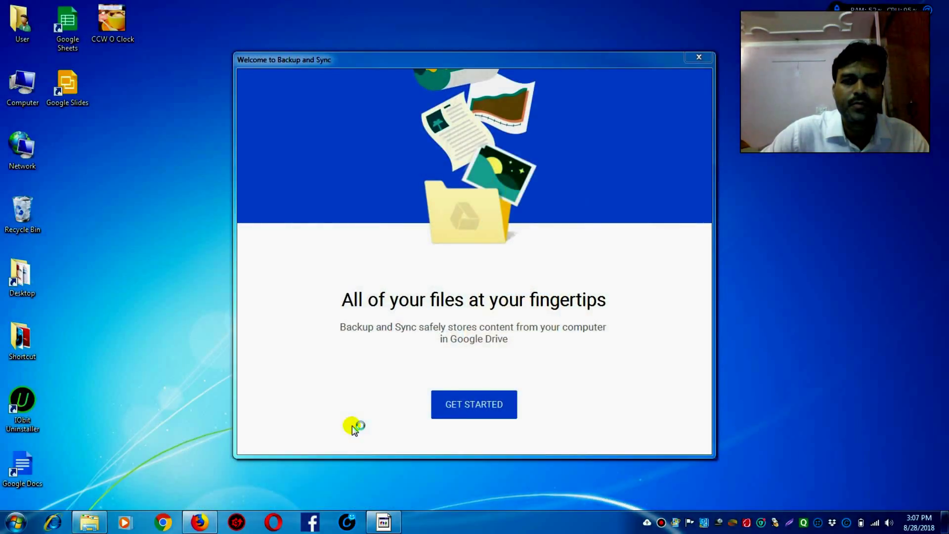
{"action": "left_click", "coordinate": [465, 411]}
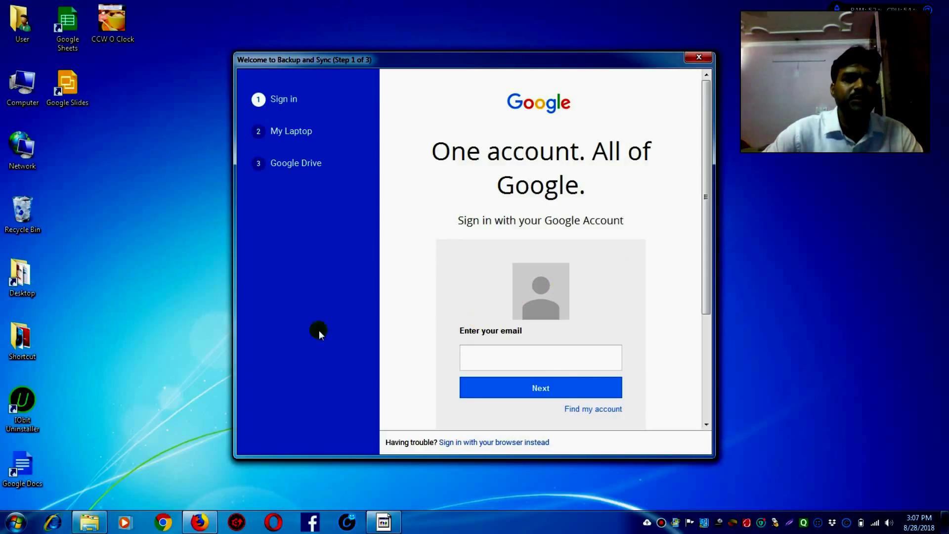
{"action": "left_click", "coordinate": [97, 235]}
{"action": "double_click", "coordinate": [32, 69]}
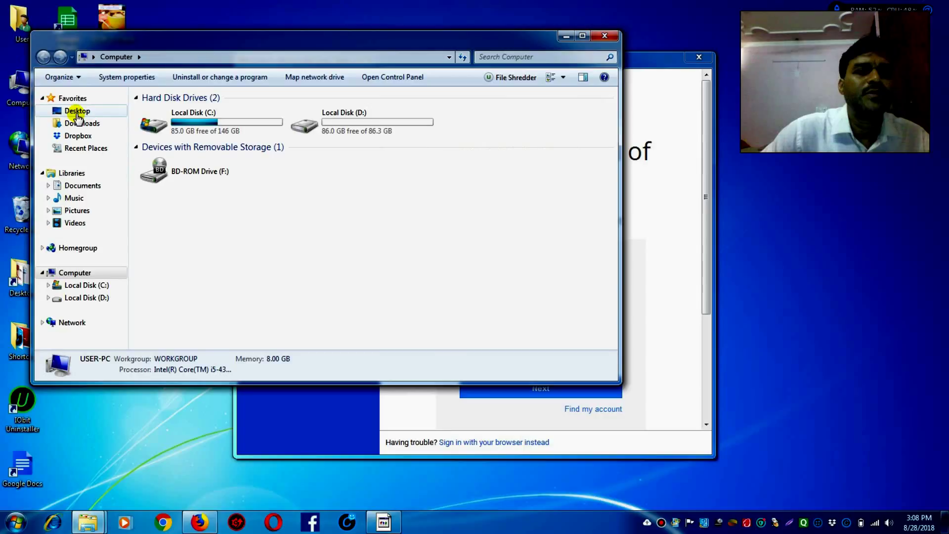
Browse to C:\Users\User in Windows Explorer
{"action": "double_click", "coordinate": [201, 112]}
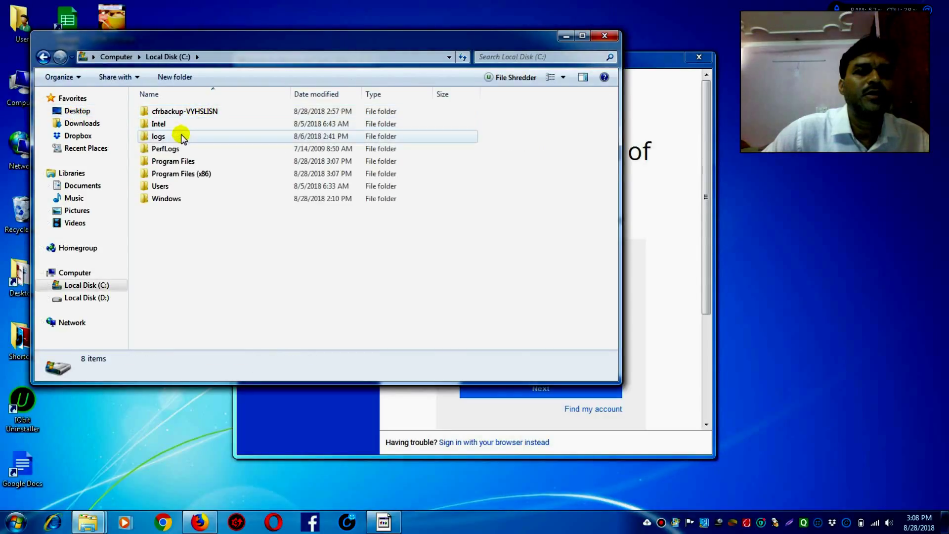
{"action": "double_click", "coordinate": [181, 187]}
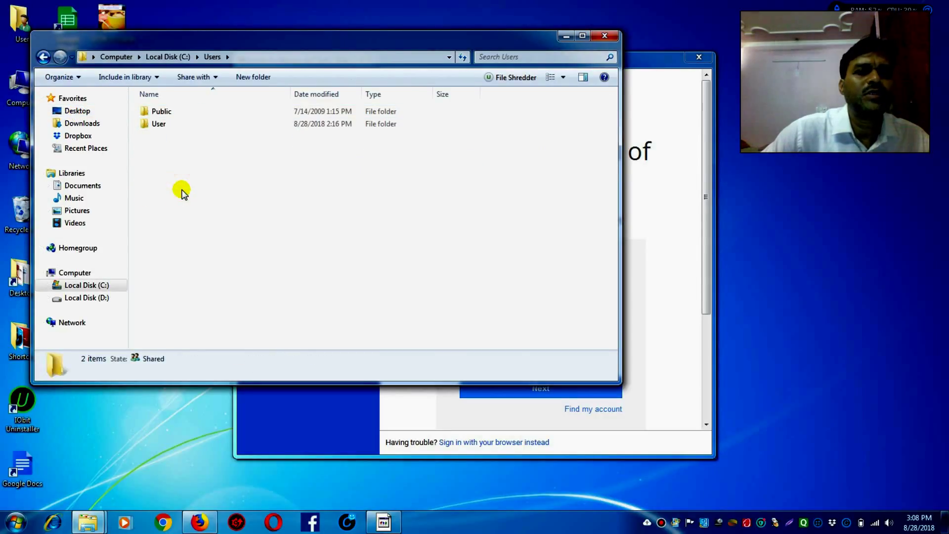
{"action": "double_click", "coordinate": [169, 123]}
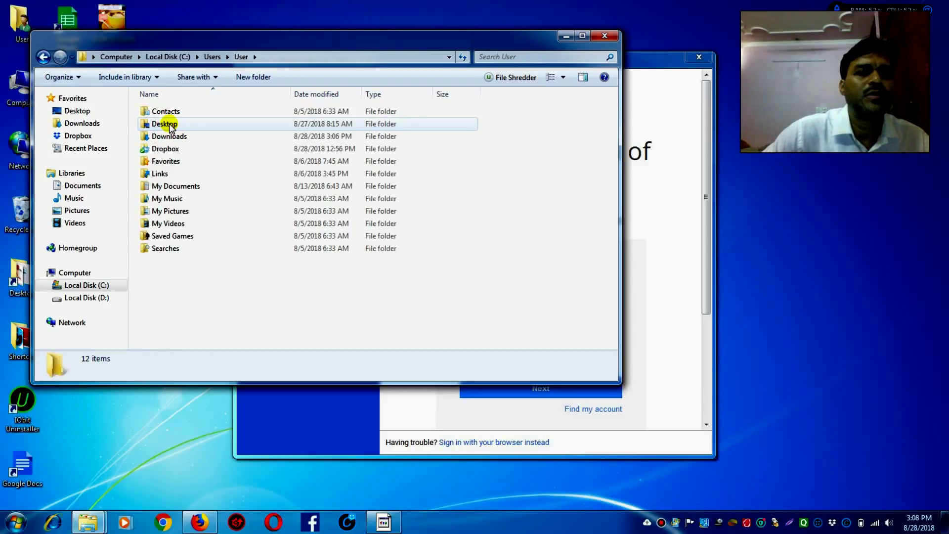